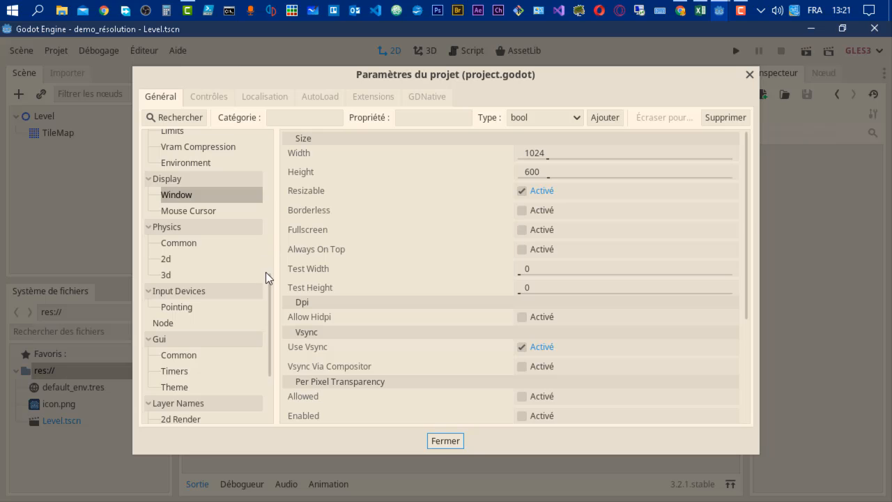
Step: Review the window size options in the project settings, then close the settings
{"action": "scroll", "coordinate": [265, 279], "scroll_direction": "up", "scroll_amount": 3}
{"action": "scroll", "coordinate": [265, 279], "scroll_direction": "down", "scroll_amount": 2}
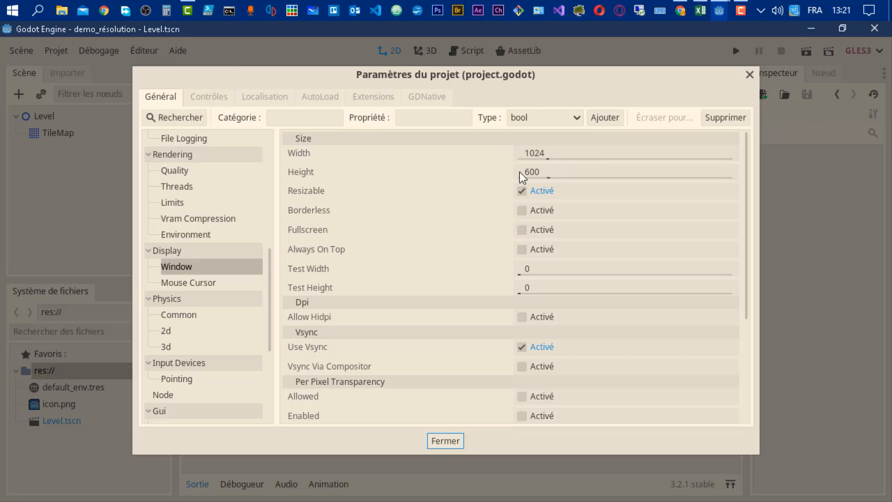
{"action": "left_click", "coordinate": [445, 440]}
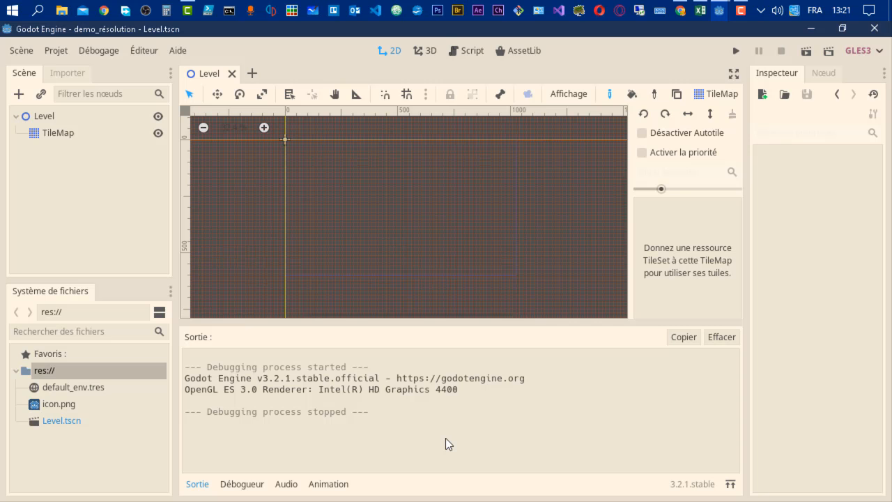
Step: Switch to Chrome and examine the table of common 16:9 screen resolutions in the Wikipedia article
{"action": "left_click", "coordinate": [681, 10]}
{"action": "scroll", "coordinate": [604, 291], "scroll_direction": "up", "scroll_amount": 5}
{"action": "scroll", "coordinate": [603, 291], "scroll_direction": "up", "scroll_amount": 1}
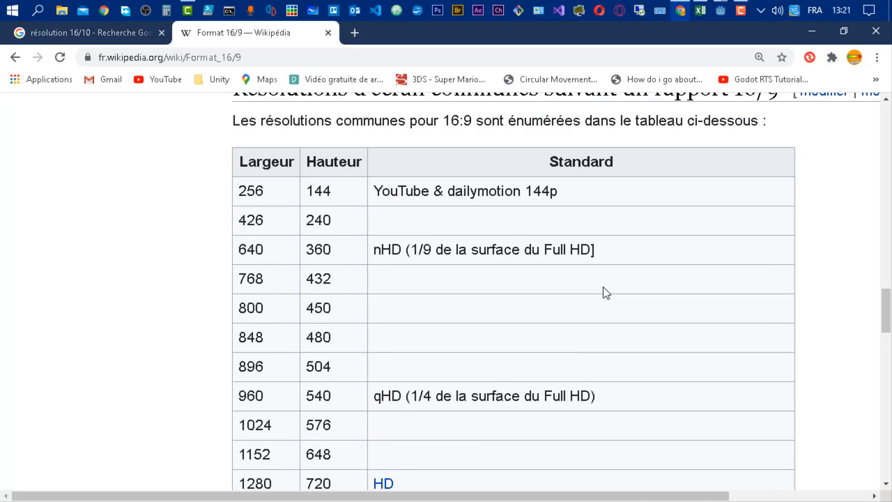
{"action": "scroll", "coordinate": [705, 327], "scroll_direction": "up", "scroll_amount": 4}
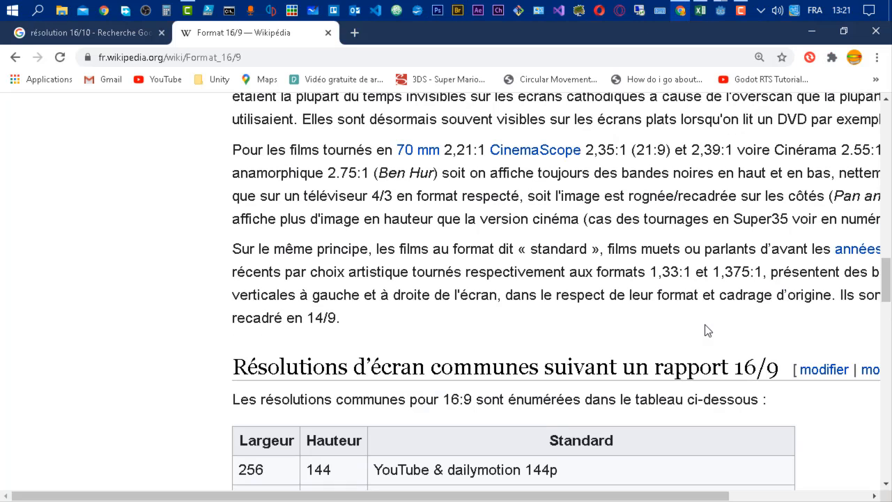
{"action": "scroll", "coordinate": [706, 329], "scroll_direction": "up", "scroll_amount": 5}
{"action": "scroll", "coordinate": [704, 324], "scroll_direction": "down", "scroll_amount": 5}
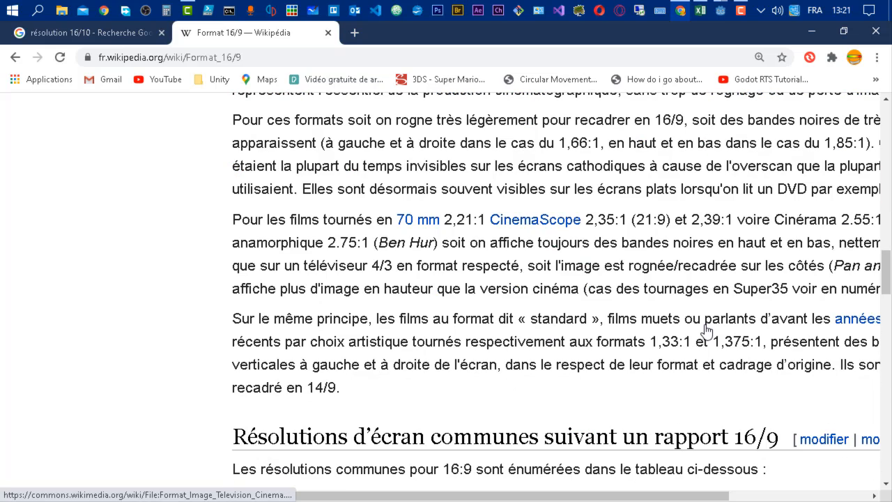
{"action": "scroll", "coordinate": [706, 329], "scroll_direction": "down", "scroll_amount": 7}
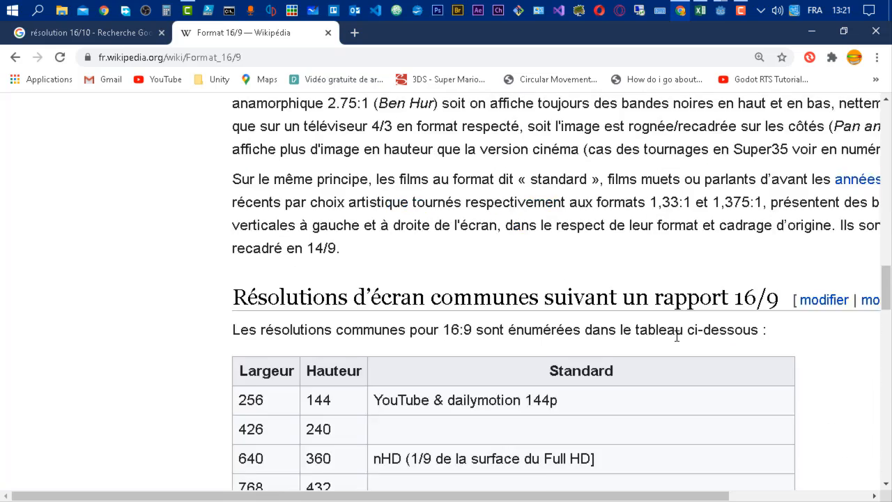
{"action": "scroll", "coordinate": [692, 315], "scroll_direction": "up", "scroll_amount": 2}
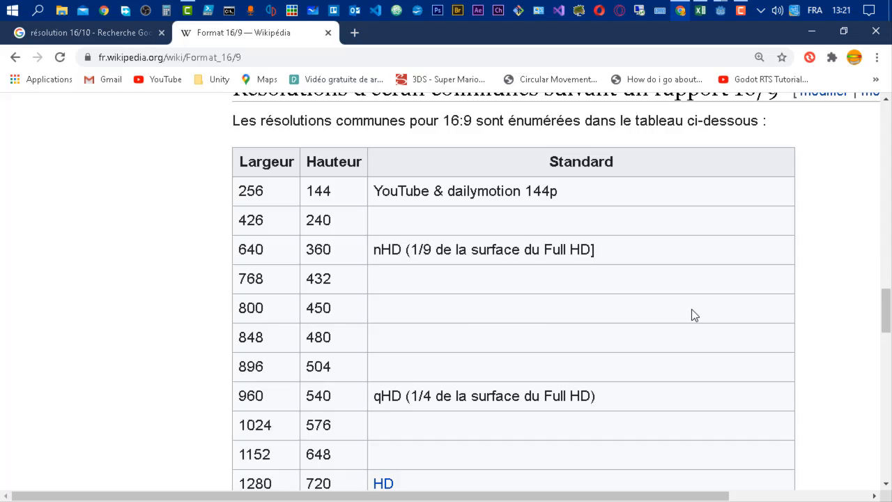
{"action": "scroll", "coordinate": [692, 309], "scroll_direction": "down", "scroll_amount": 1}
{"action": "scroll", "coordinate": [693, 313], "scroll_direction": "up", "scroll_amount": 8}
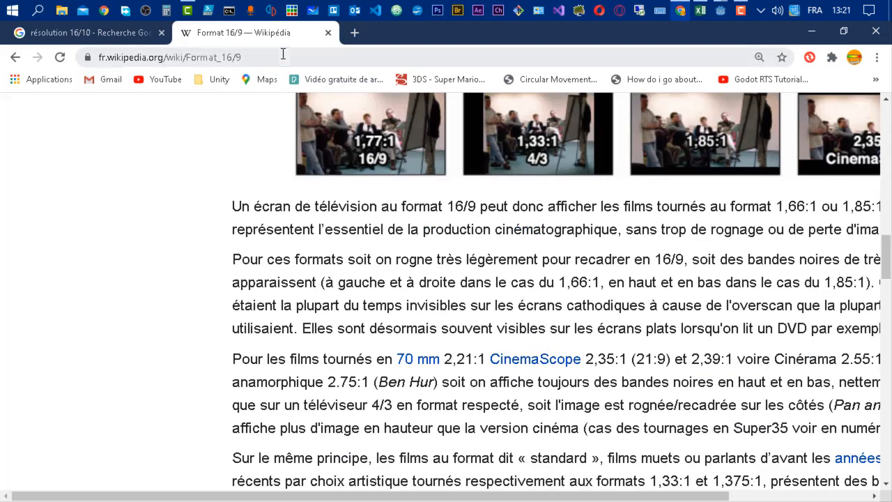
Step: Highlight the article's web address, look over its introduction and return to the HD rows of the resolution table
{"action": "left_click", "coordinate": [283, 56]}
{"action": "scroll", "coordinate": [582, 373], "scroll_direction": "up", "scroll_amount": 15}
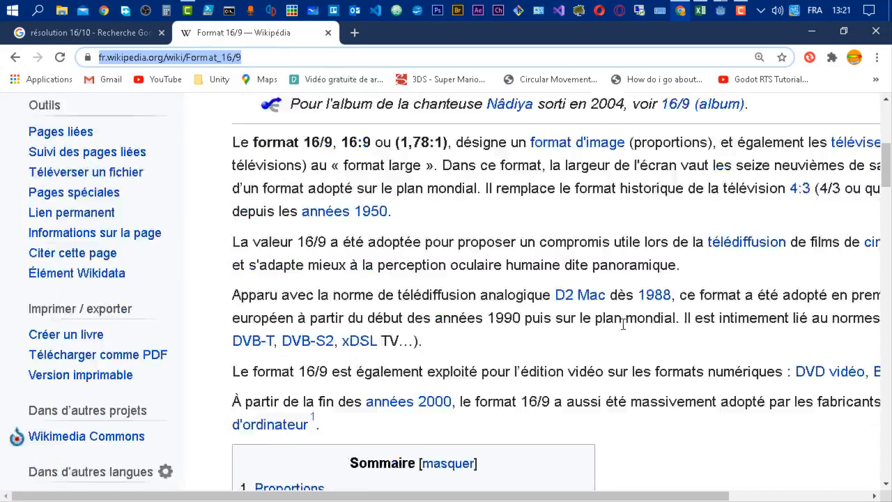
{"action": "scroll", "coordinate": [623, 324], "scroll_direction": "up", "scroll_amount": 5}
{"action": "scroll", "coordinate": [623, 324], "scroll_direction": "down", "scroll_amount": 3}
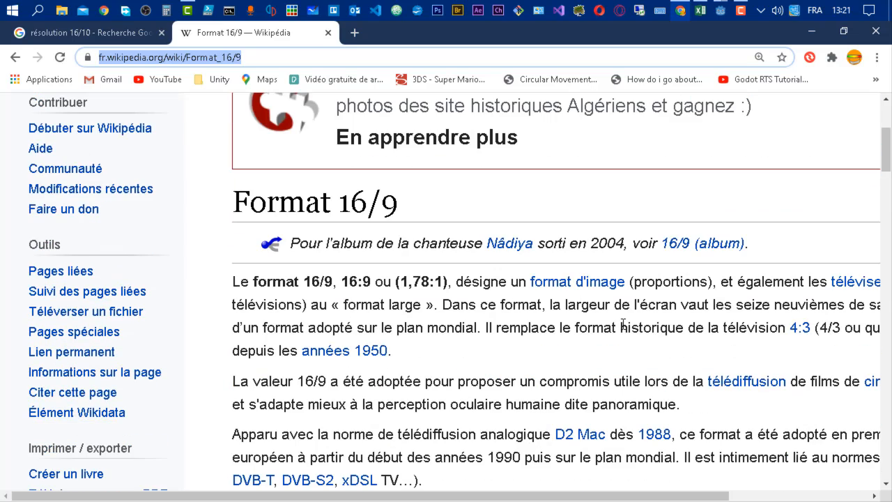
{"action": "scroll", "coordinate": [690, 384], "scroll_direction": "down", "scroll_amount": 11}
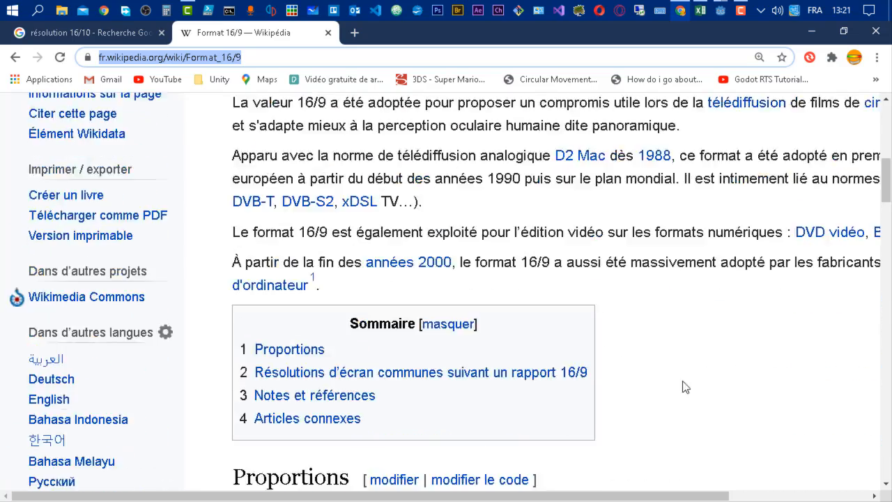
{"action": "scroll", "coordinate": [643, 350], "scroll_direction": "down", "scroll_amount": 11}
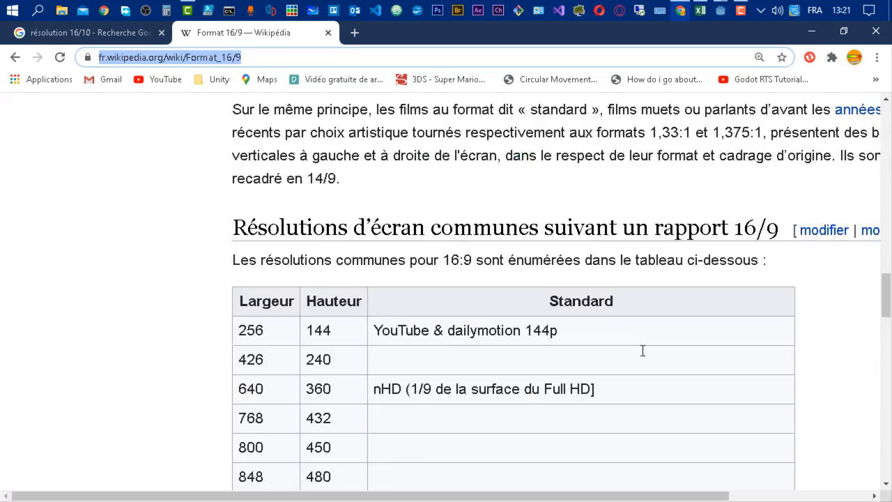
{"action": "scroll", "coordinate": [643, 351], "scroll_direction": "up", "scroll_amount": 3}
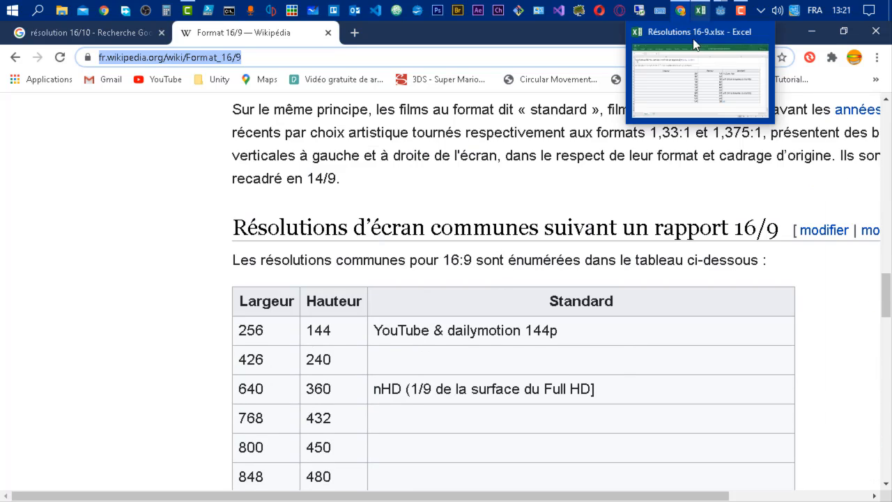
{"action": "scroll", "coordinate": [522, 333], "scroll_direction": "down", "scroll_amount": 3}
{"action": "scroll", "coordinate": [341, 394], "scroll_direction": "down", "scroll_amount": 1}
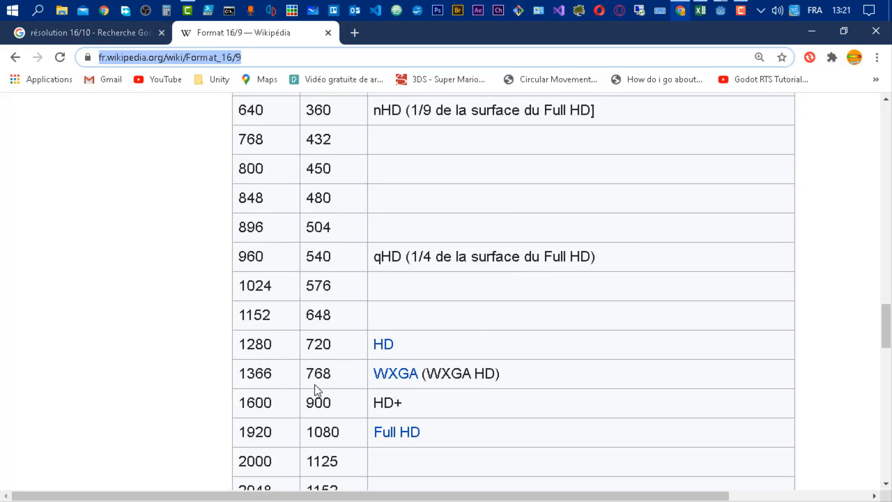
Step: Highlight the 1280 × 720 row and the 256 × 144 row of the Wikipedia resolution table, then clear the highlight
{"action": "left_click_drag", "start_coordinate": [241, 349], "coordinate": [346, 354]}
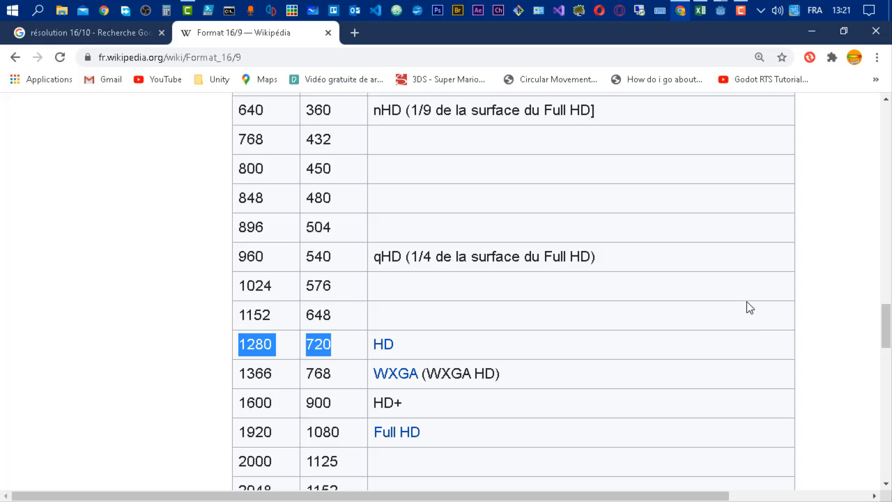
{"action": "mouse_move", "coordinate": [686, 9]}
{"action": "scroll", "coordinate": [629, 320], "scroll_direction": "up", "scroll_amount": 2}
{"action": "scroll", "coordinate": [627, 315], "scroll_direction": "down", "scroll_amount": 1}
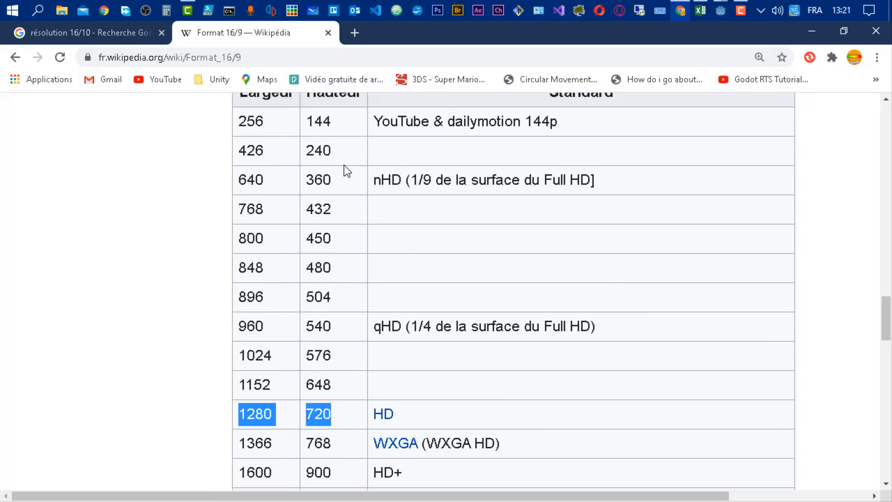
{"action": "left_click", "coordinate": [239, 123]}
{"action": "left_click_drag", "start_coordinate": [240, 123], "coordinate": [350, 128]}
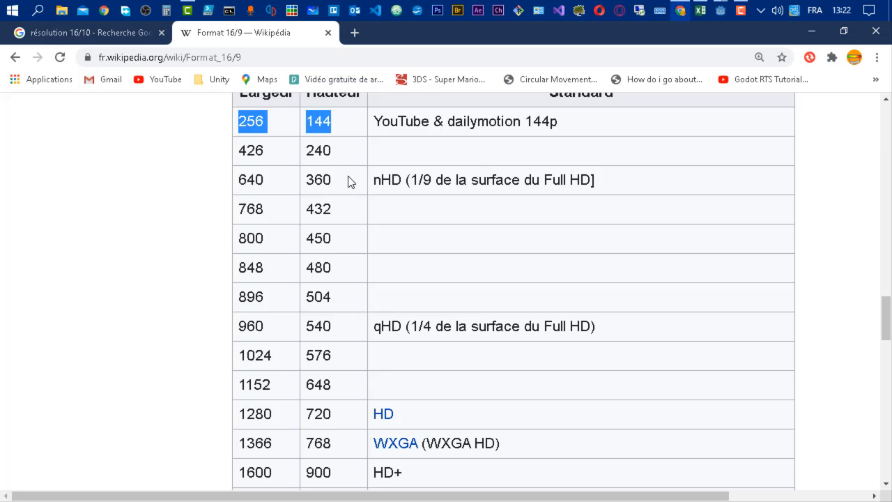
{"action": "left_click_drag", "start_coordinate": [240, 120], "coordinate": [340, 124]}
{"action": "left_click", "coordinate": [275, 126]}
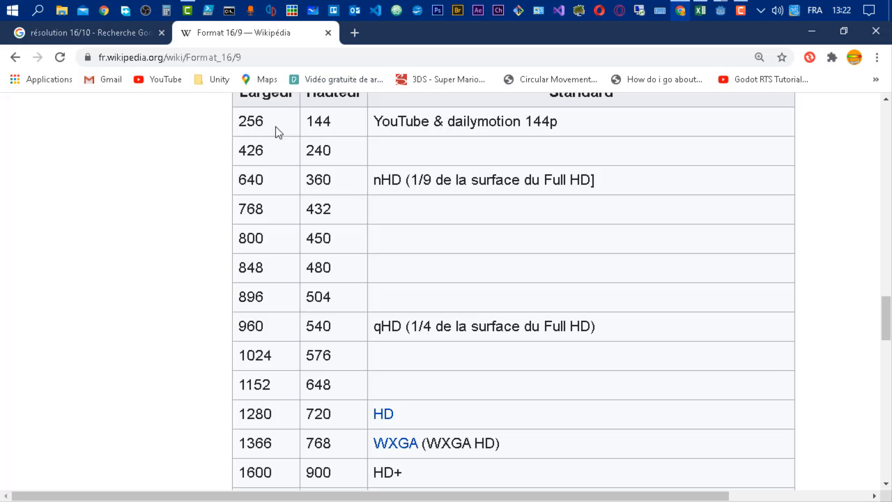
Step: Switch to the Résolutions 16-9.xlsx workbook in Excel and select all resolution rows from 256 × 144 to 1280 × 720
{"action": "left_click", "coordinate": [700, 10]}
{"action": "left_click", "coordinate": [659, 159]}
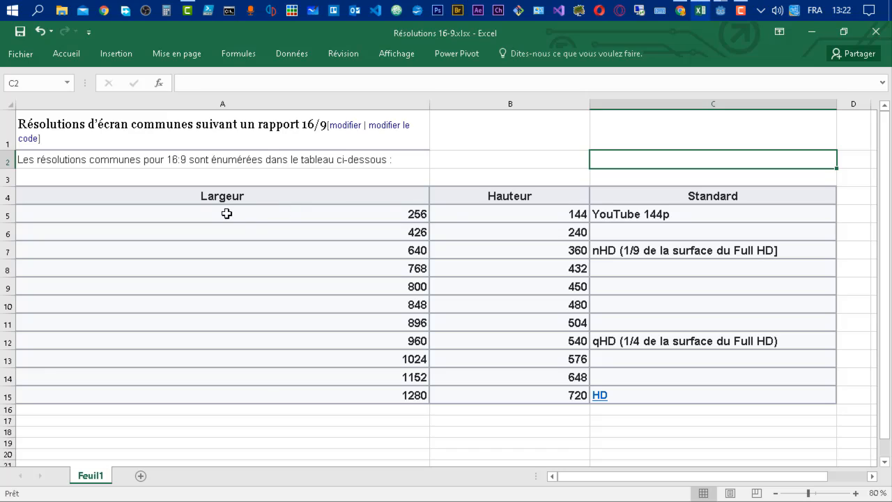
{"action": "left_click_drag", "start_coordinate": [226, 214], "coordinate": [694, 394]}
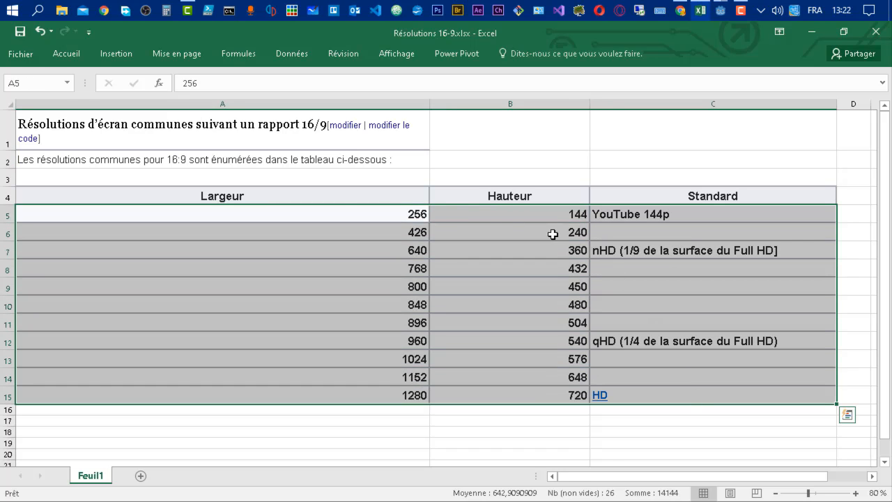
Step: Examine the width and height cells of the smallest resolutions in the table, ending on the first row's height
{"action": "left_click", "coordinate": [415, 213]}
{"action": "left_click", "coordinate": [418, 235]}
{"action": "left_click", "coordinate": [533, 217]}
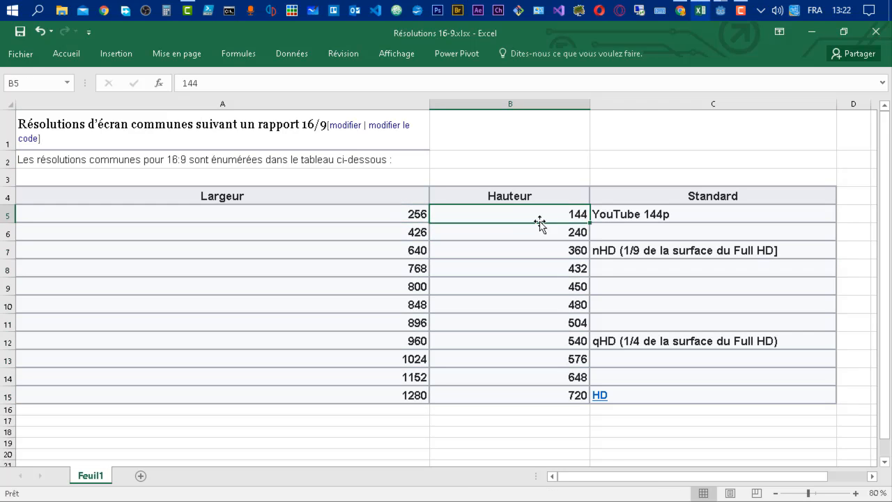
{"action": "left_click", "coordinate": [416, 218]}
{"action": "left_click", "coordinate": [511, 217]}
{"action": "left_click", "coordinate": [522, 233]}
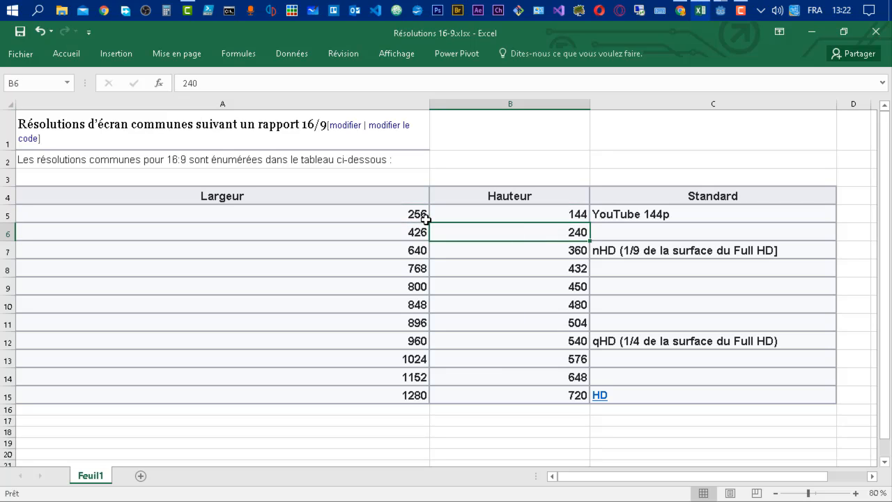
{"action": "left_click_drag", "start_coordinate": [408, 209], "coordinate": [488, 236]}
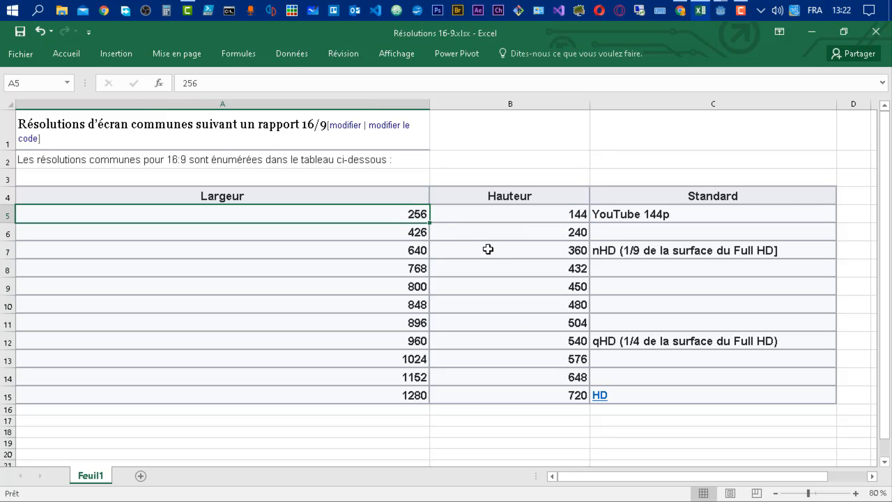
{"action": "left_click", "coordinate": [570, 220]}
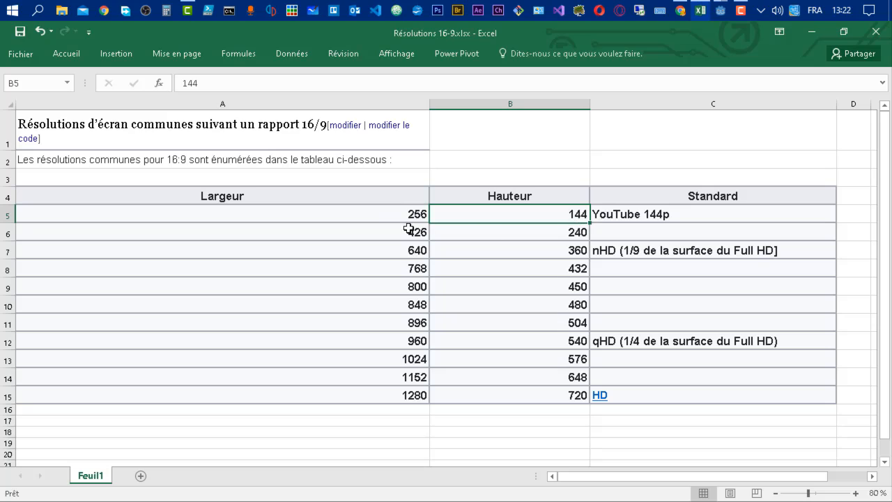
{"action": "left_click_drag", "start_coordinate": [382, 220], "coordinate": [434, 221]}
{"action": "left_click", "coordinate": [569, 222]}
Step: Switch back to Godot Engine and open the project settings at the window display options
{"action": "key", "text": "alt+Tab"}
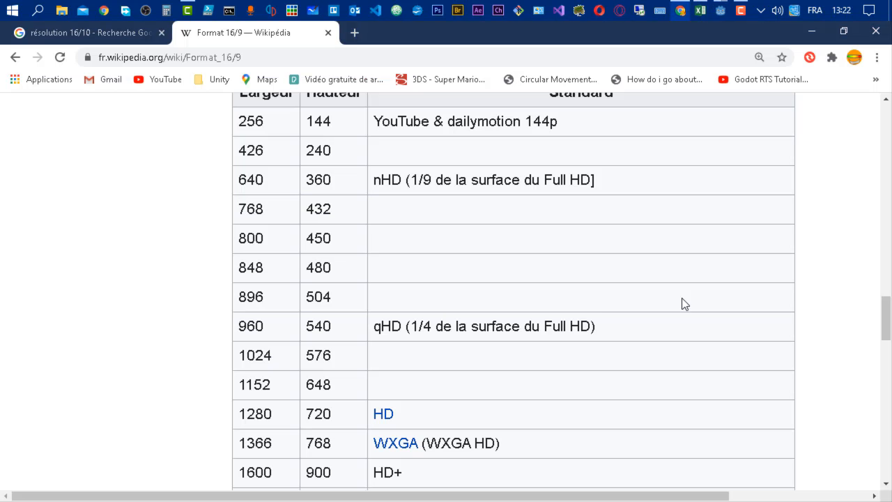
{"action": "key", "text": "alt+Tab"}
{"action": "key", "text": "Tab"}
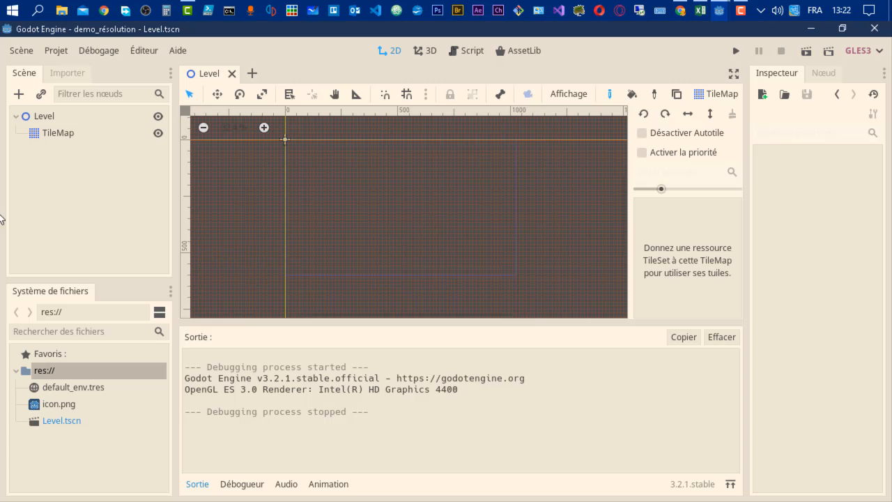
{"action": "key", "text": "alt+Tab"}
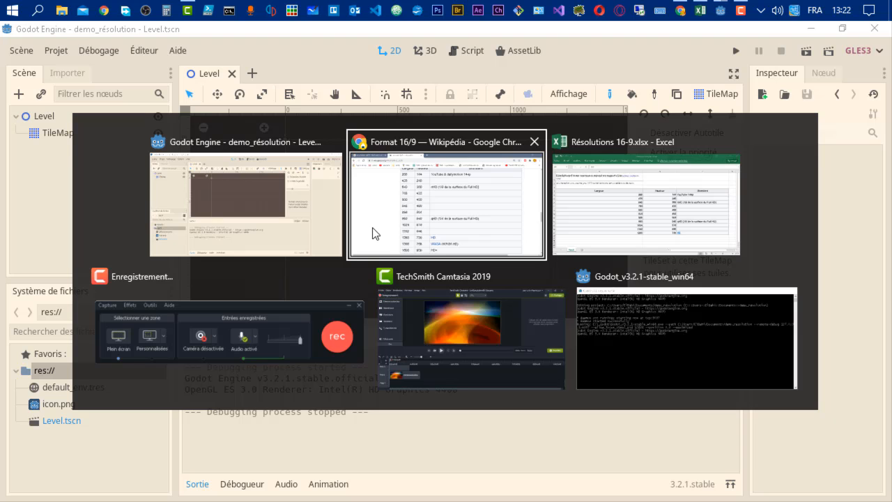
{"action": "key", "text": "Tab"}
{"action": "key", "text": "Tab"}
{"action": "key", "text": "Tab"}
{"action": "left_click", "coordinate": [284, 170]}
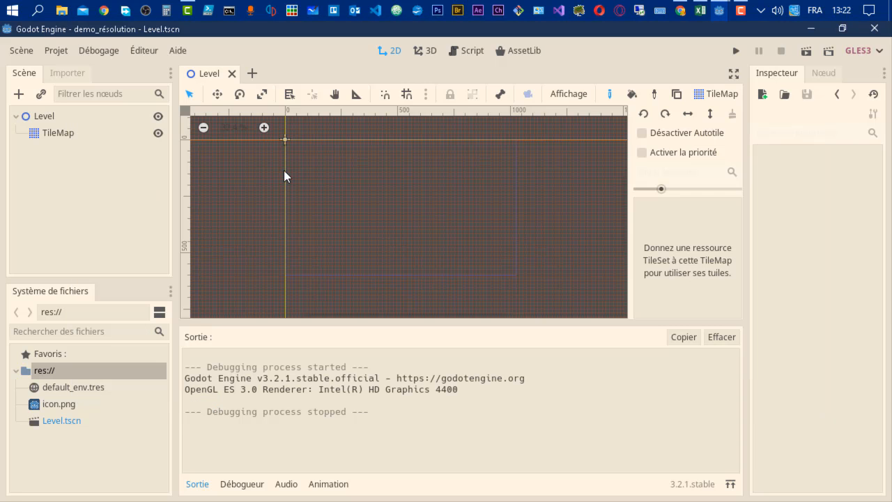
{"action": "left_click", "coordinate": [43, 50]}
{"action": "left_click", "coordinate": [69, 69]}
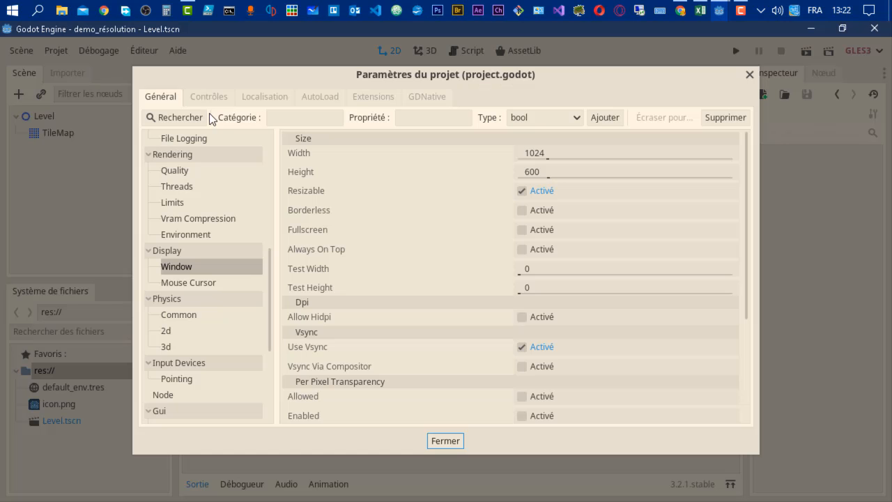
Step: Look up the smallest 16:9 width in the Excel table and set the project's window width to 256
{"action": "left_click", "coordinate": [547, 155]}
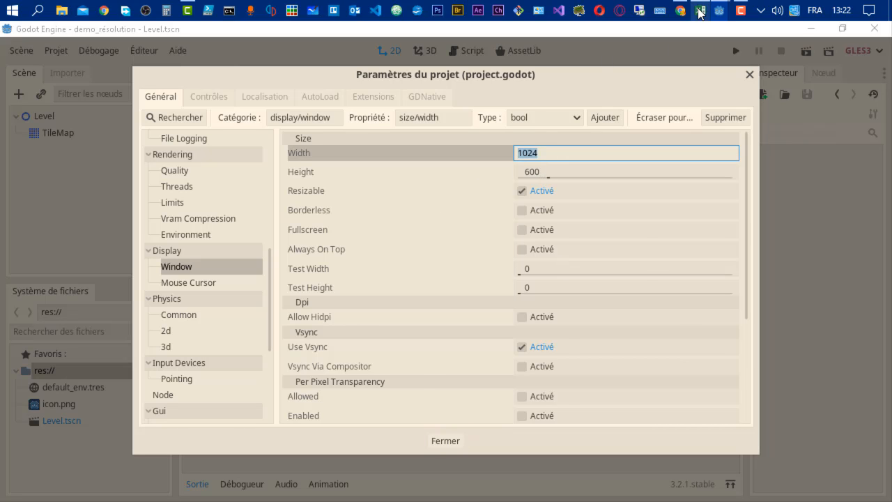
{"action": "left_click", "coordinate": [700, 10]}
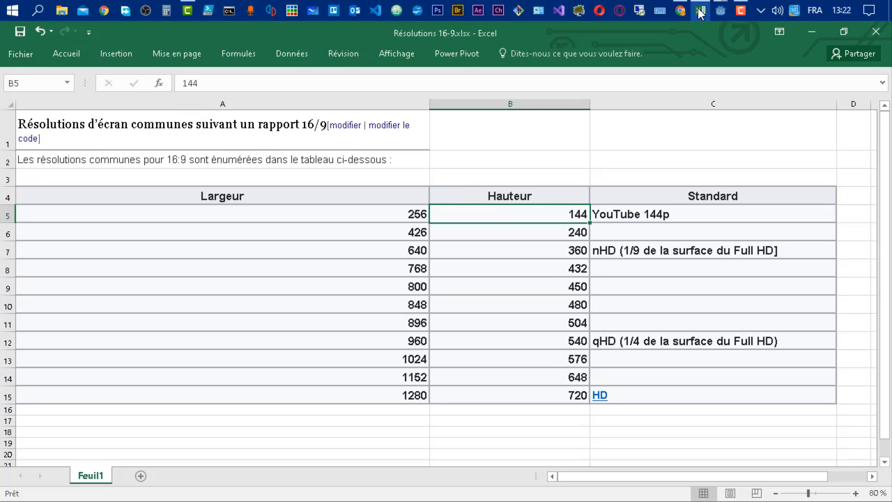
{"action": "left_click", "coordinate": [398, 217]}
{"action": "key", "text": "alt+Tab"}
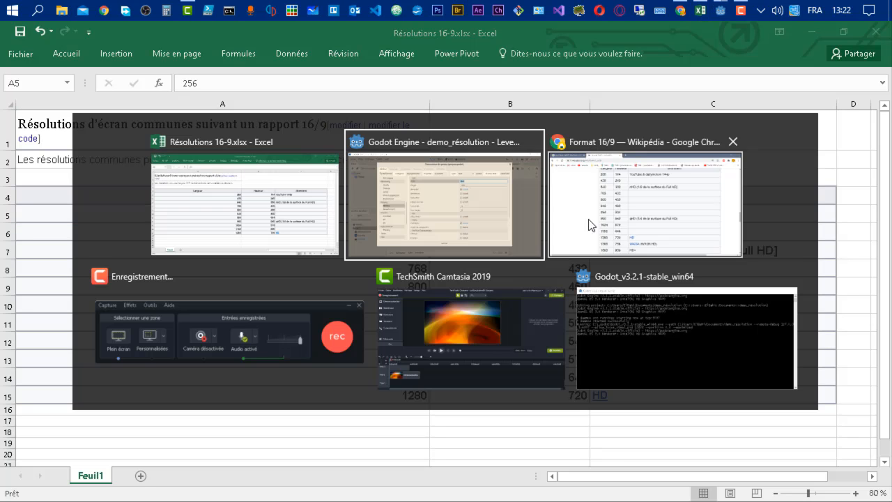
{"action": "left_click", "coordinate": [505, 211]}
{"action": "type", "text": "256"}
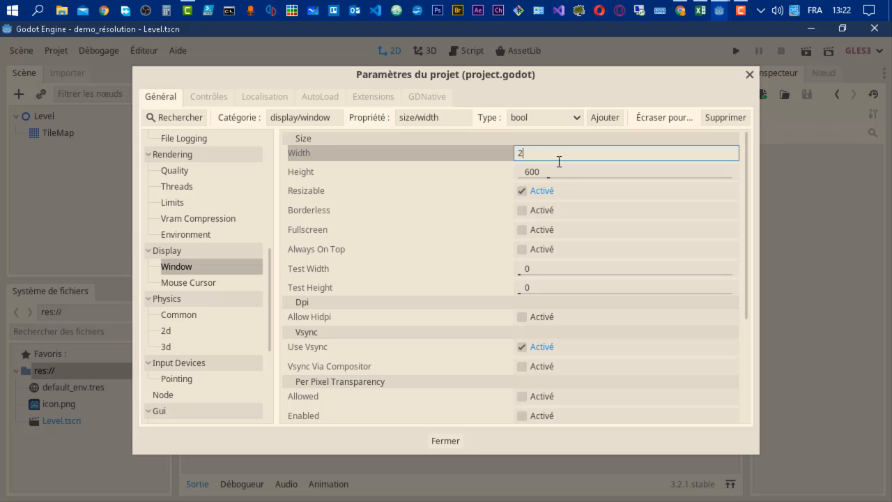
Step: Set the project's window height to 144 and close the project settings
{"action": "left_click", "coordinate": [576, 179]}
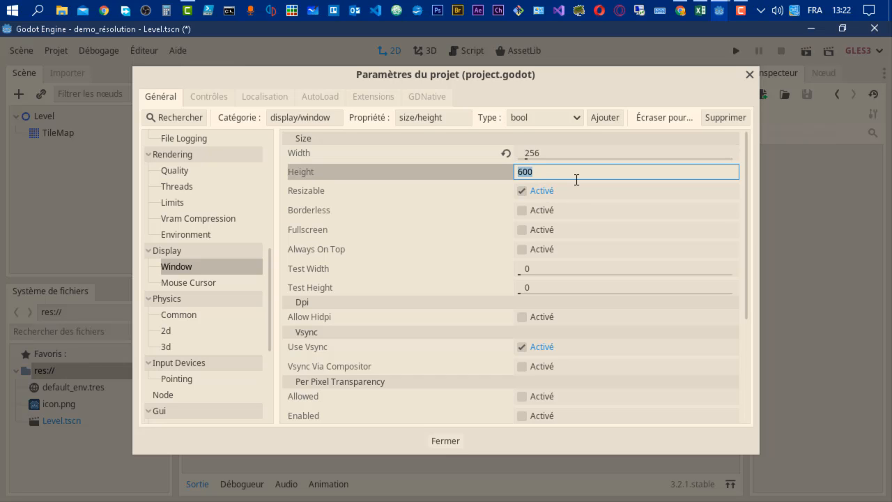
{"action": "type", "text": "144"}
{"action": "left_click", "coordinate": [446, 441]}
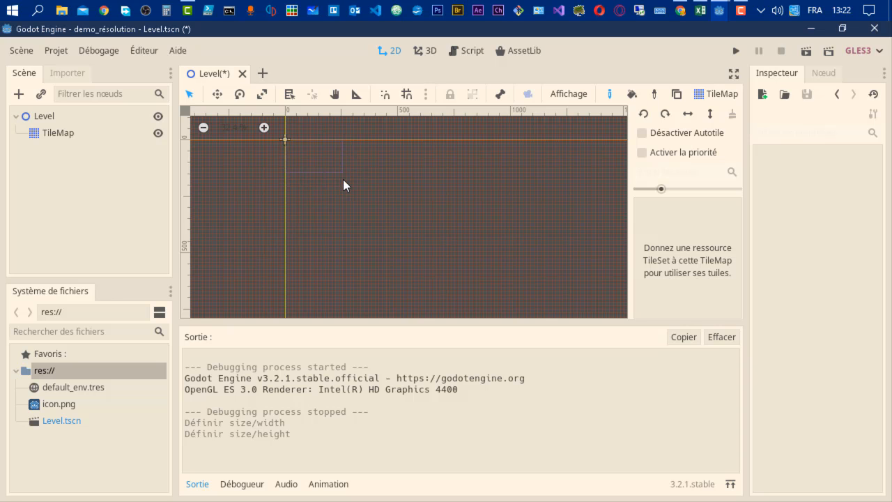
Step: Examine the window outline in the 2D viewport and compare it with the TileMap node's cell size
{"action": "scroll", "coordinate": [342, 186], "scroll_direction": "up", "scroll_amount": 4}
{"action": "middle_click_drag", "start_coordinate": [342, 187], "coordinate": [470, 234]}
{"action": "scroll", "coordinate": [516, 248], "scroll_direction": "up", "scroll_amount": 10}
{"action": "scroll", "coordinate": [399, 226], "scroll_direction": "up", "scroll_amount": 4}
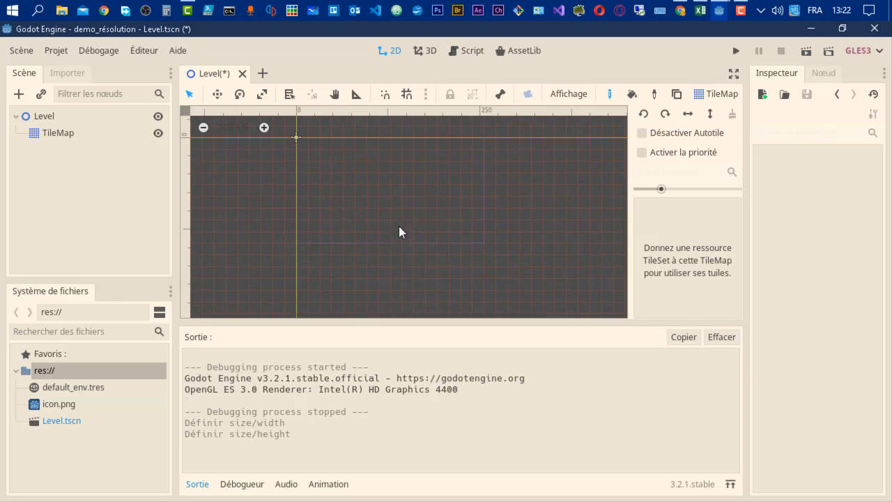
{"action": "scroll", "coordinate": [493, 216], "scroll_direction": "up", "scroll_amount": 1}
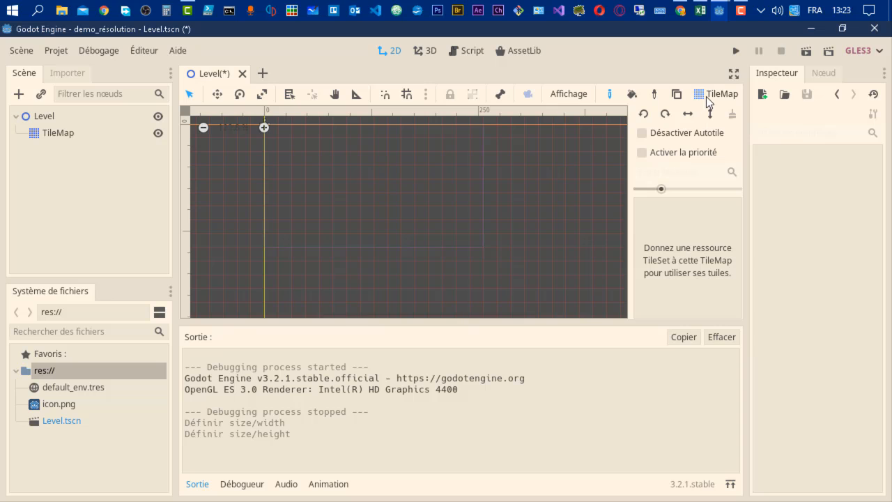
{"action": "left_click", "coordinate": [67, 131]}
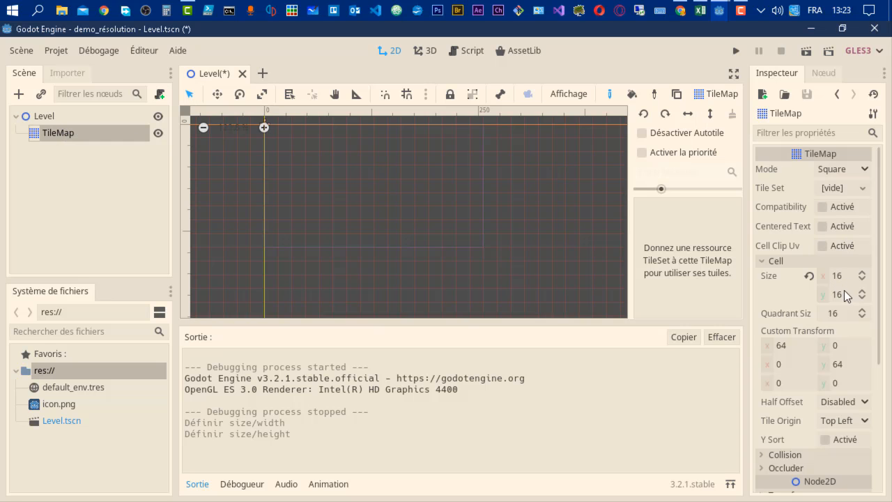
{"action": "scroll", "coordinate": [369, 212], "scroll_direction": "up", "scroll_amount": 2}
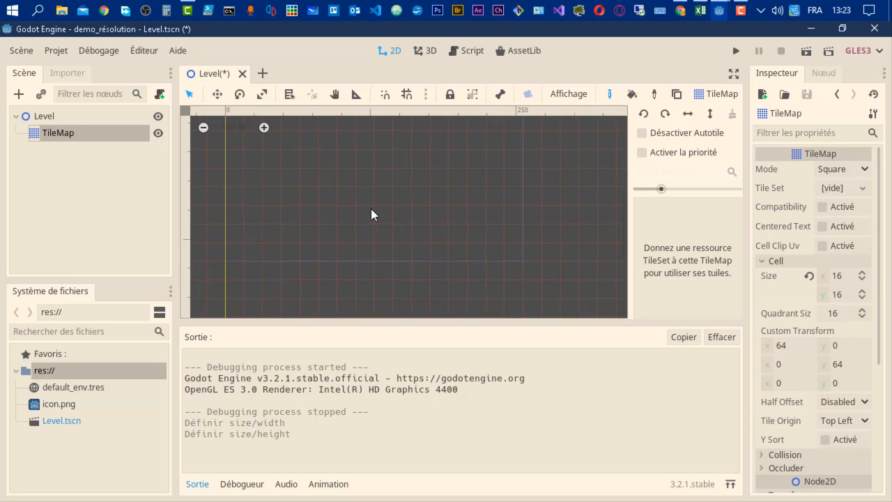
{"action": "scroll", "coordinate": [467, 227], "scroll_direction": "left", "scroll_amount": 3}
{"action": "scroll", "coordinate": [505, 223], "scroll_direction": "up", "scroll_amount": 2}
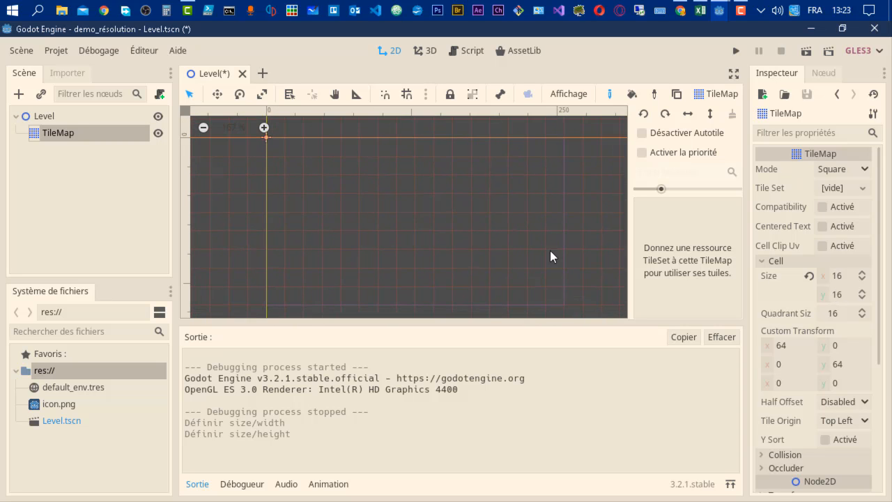
Step: Expand the 2D viewport by hiding the side docks and frame the whole window outline with its grid cells
{"action": "left_click", "coordinate": [733, 74]}
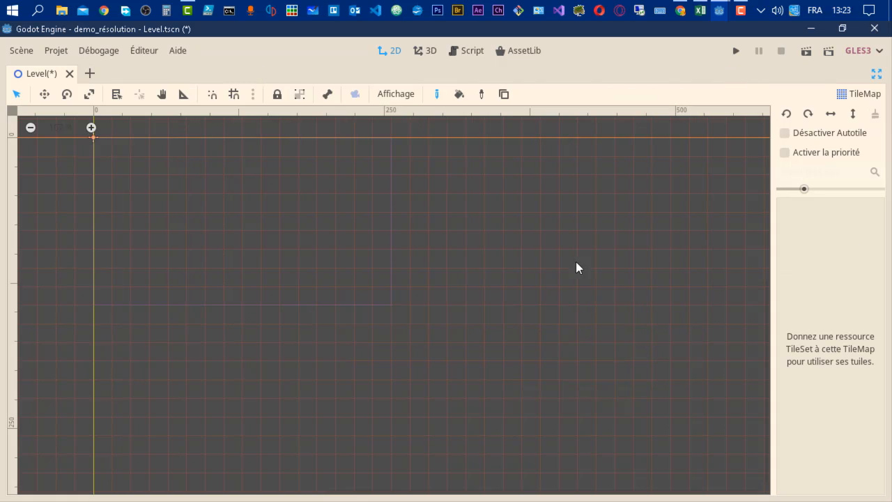
{"action": "scroll", "coordinate": [240, 241], "scroll_direction": "up", "scroll_amount": 2}
{"action": "middle_click_drag", "start_coordinate": [380, 261], "coordinate": [499, 275]}
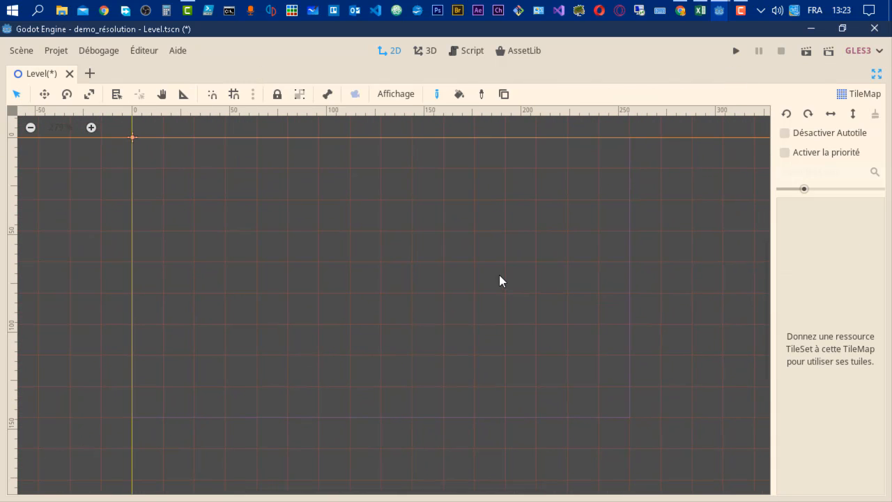
Step: Save the Level scene, run the project and restore the game window from its maximized size
{"action": "left_click", "coordinate": [149, 156]}
{"action": "key", "text": "ctrl+s"}
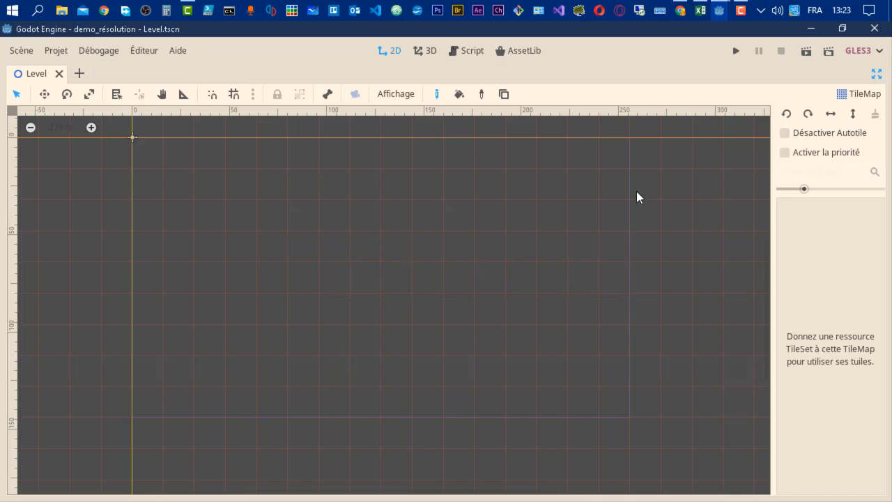
{"action": "left_click", "coordinate": [735, 48]}
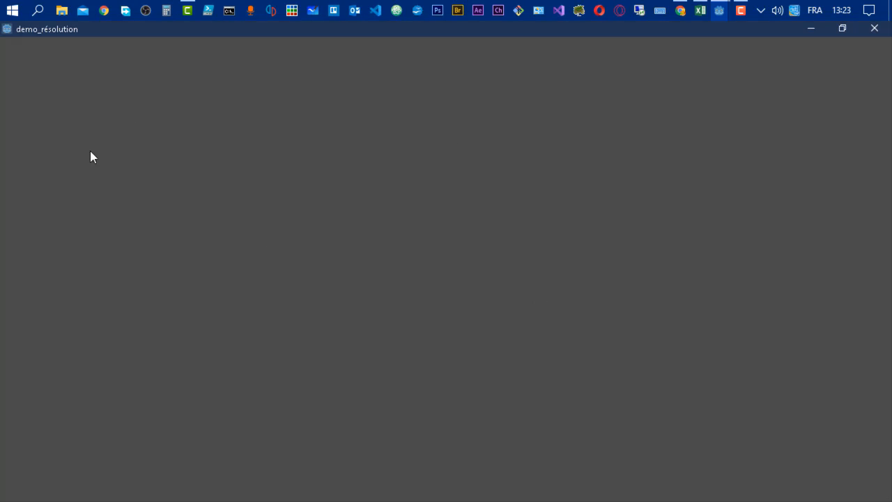
{"action": "left_click", "coordinate": [843, 29]}
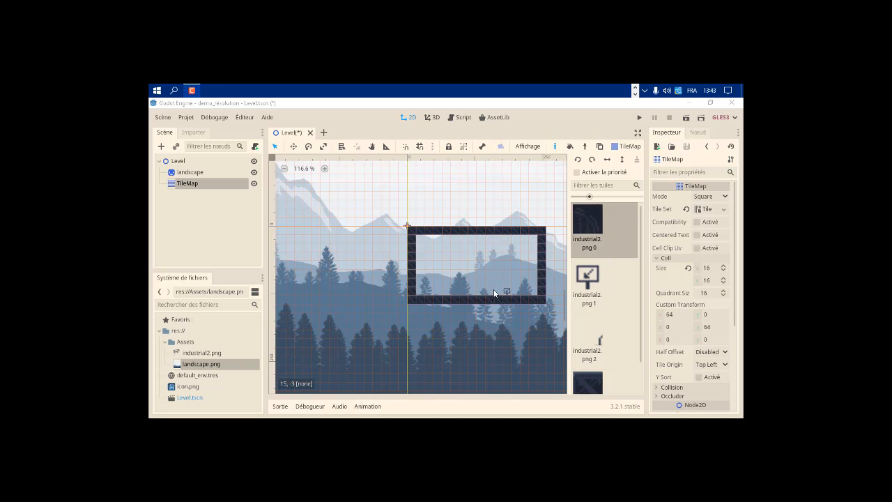
Step: Review the landscape sprite and TileMap nodes and select the industrial2.png 3 tile
{"action": "left_click", "coordinate": [214, 173]}
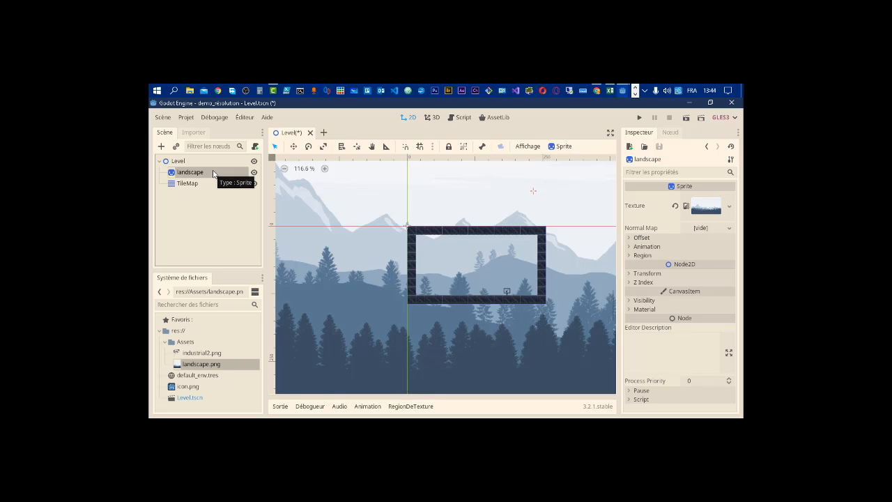
{"action": "left_click", "coordinate": [193, 184]}
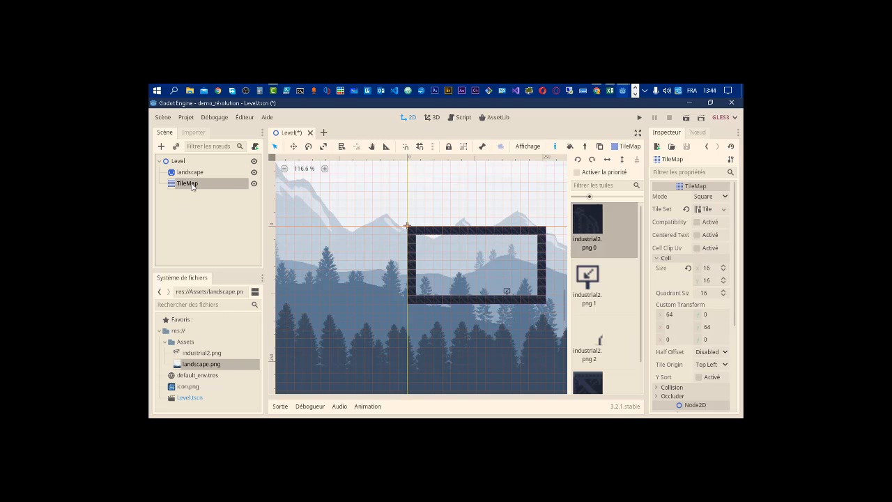
{"action": "scroll", "coordinate": [625, 318], "scroll_direction": "down", "scroll_amount": 1}
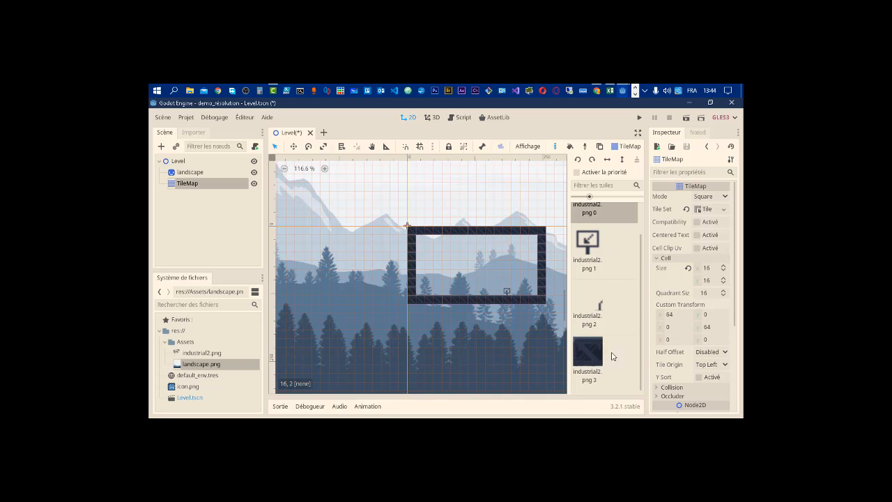
{"action": "left_click", "coordinate": [597, 353]}
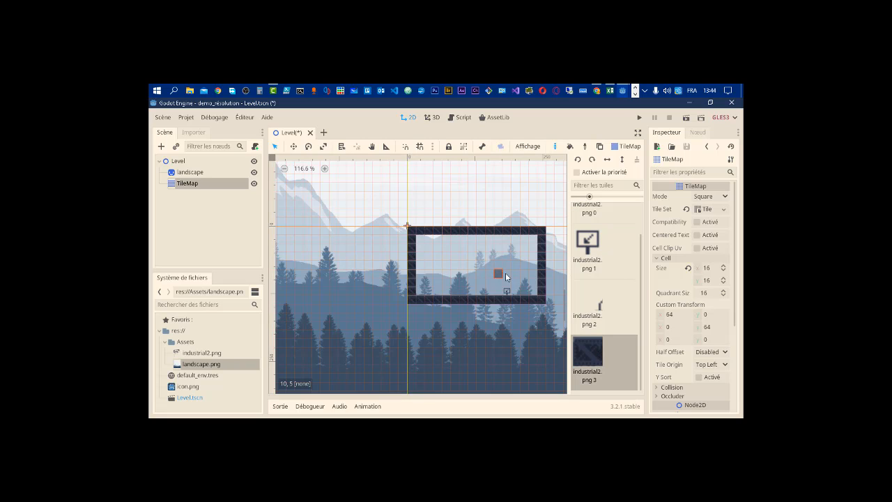
Step: Expand the 2D viewport by hiding the side docks and examine the tile-bordered level area up close
{"action": "left_click", "coordinate": [639, 135]}
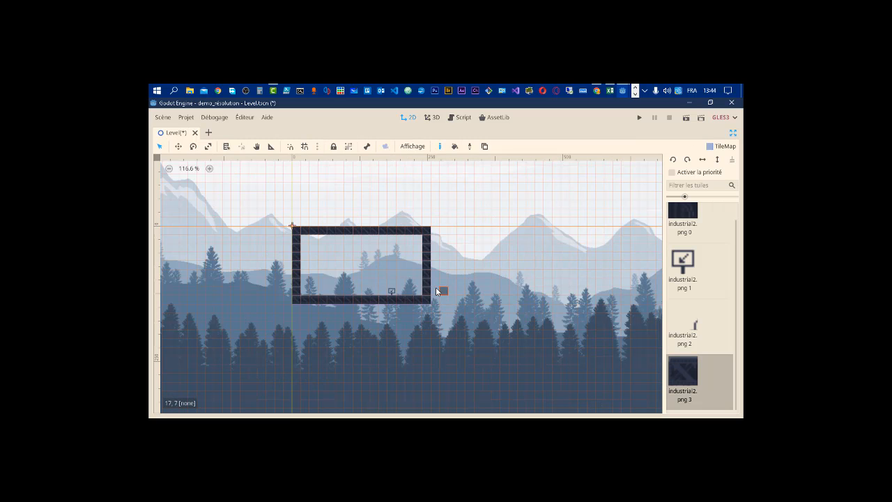
{"action": "scroll", "coordinate": [432, 293], "scroll_direction": "up", "scroll_amount": 2}
{"action": "scroll", "coordinate": [431, 293], "scroll_direction": "up", "scroll_amount": 2}
{"action": "middle_click_drag", "start_coordinate": [370, 247], "coordinate": [467, 295]}
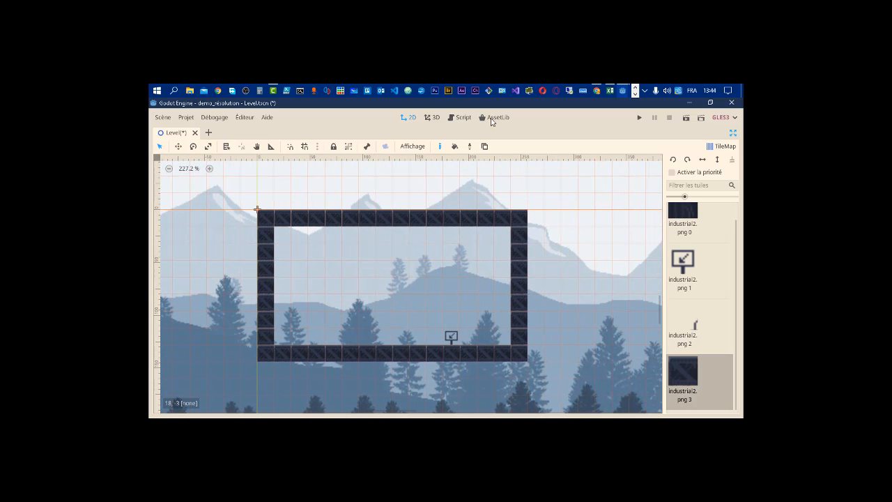
Step: Turn off the Fullscreen window option in the project settings and run the project
{"action": "left_click", "coordinate": [188, 117]}
{"action": "left_click", "coordinate": [230, 131]}
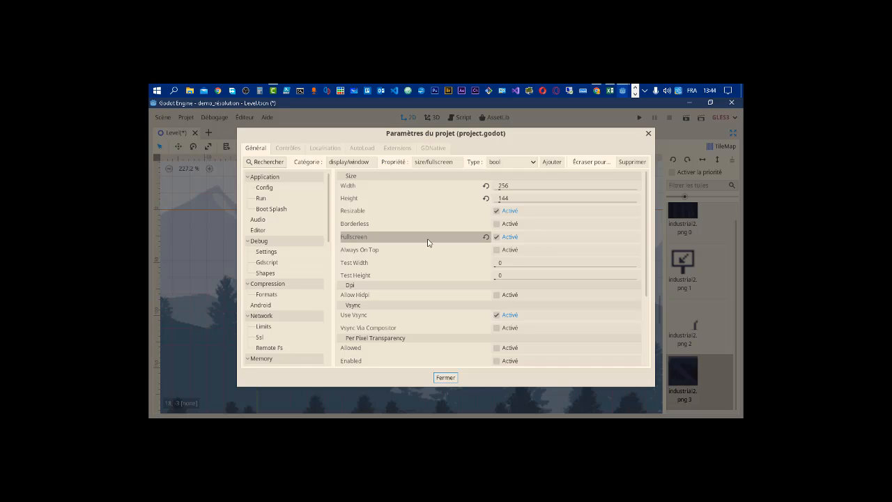
{"action": "left_click", "coordinate": [496, 237]}
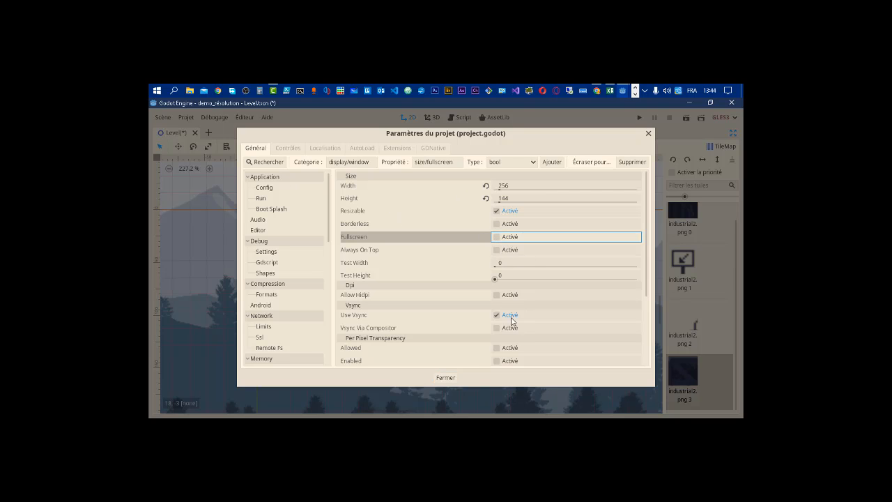
{"action": "left_click", "coordinate": [446, 377]}
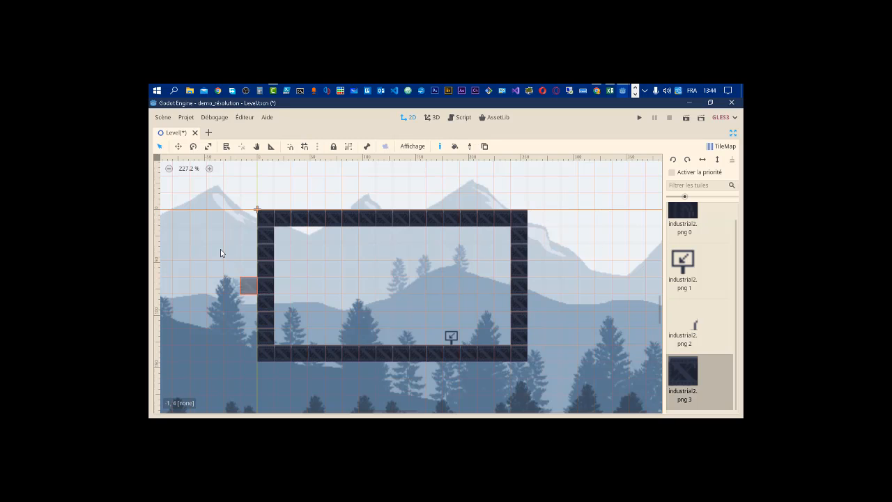
{"action": "left_click", "coordinate": [640, 117]}
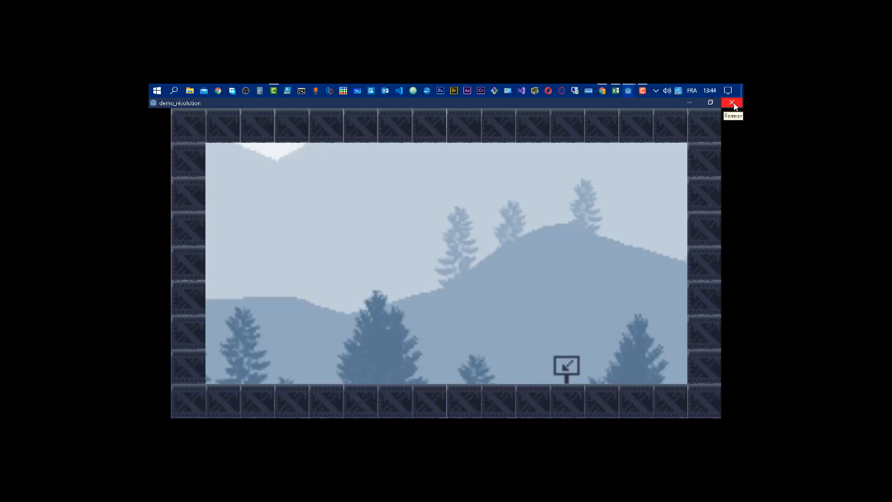
Step: Switch to the Excel resolution table and go through the 16:9 widths and heights down to the 1280 × 720 row
{"action": "left_click", "coordinate": [616, 90]}
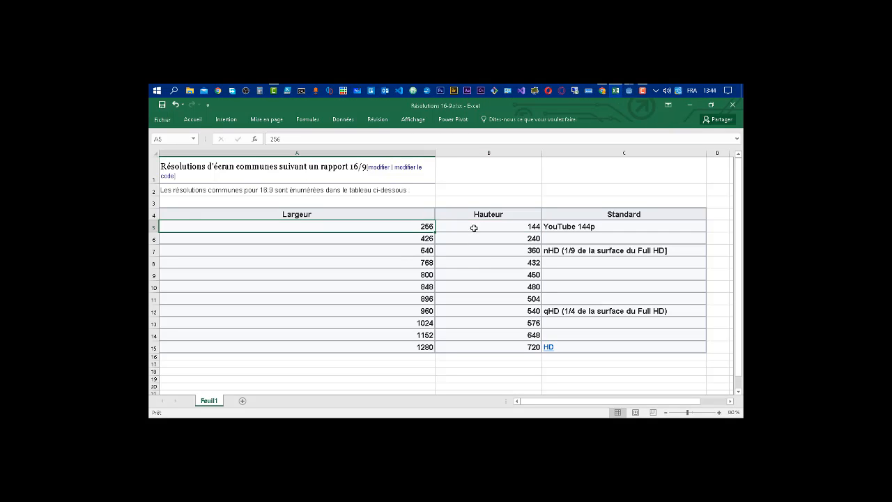
{"action": "key", "text": "Down"}
{"action": "key", "text": "Down"}
{"action": "key", "text": "Down"}
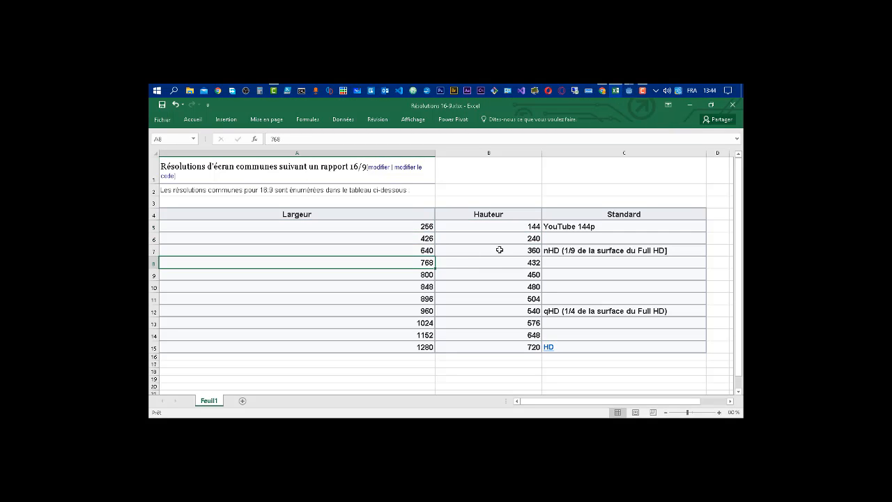
{"action": "key", "text": "Down"}
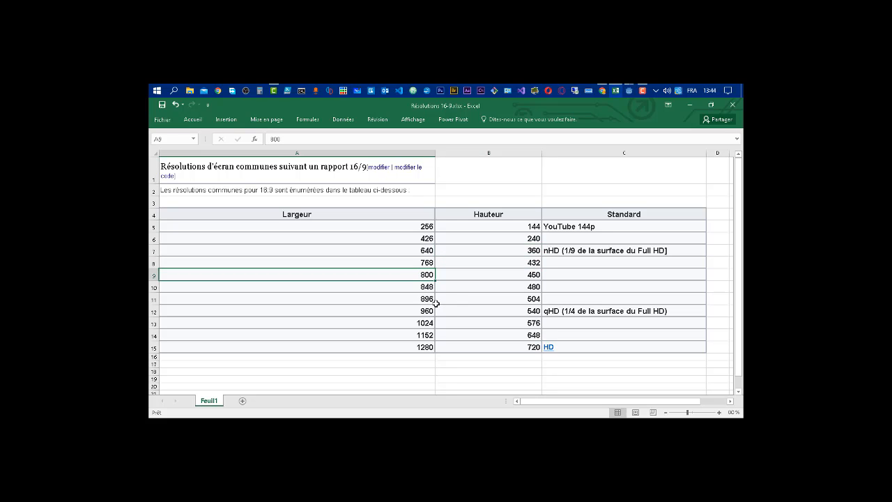
{"action": "key", "text": "Down"}
{"action": "key", "text": "Down"}
{"action": "key", "text": "Down"}
{"action": "key", "text": "Down"}
{"action": "key", "text": "Down"}
{"action": "key", "text": "Down"}
{"action": "left_click", "coordinate": [507, 338]}
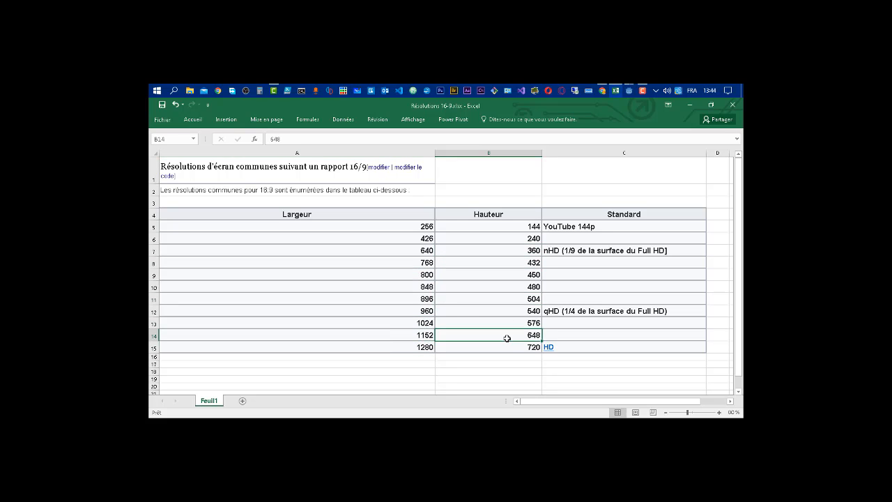
{"action": "key", "text": "Down"}
Step: Compare the width and height cells of the 256 × 144 and 426 × 240 rows
{"action": "left_click", "coordinate": [518, 224]}
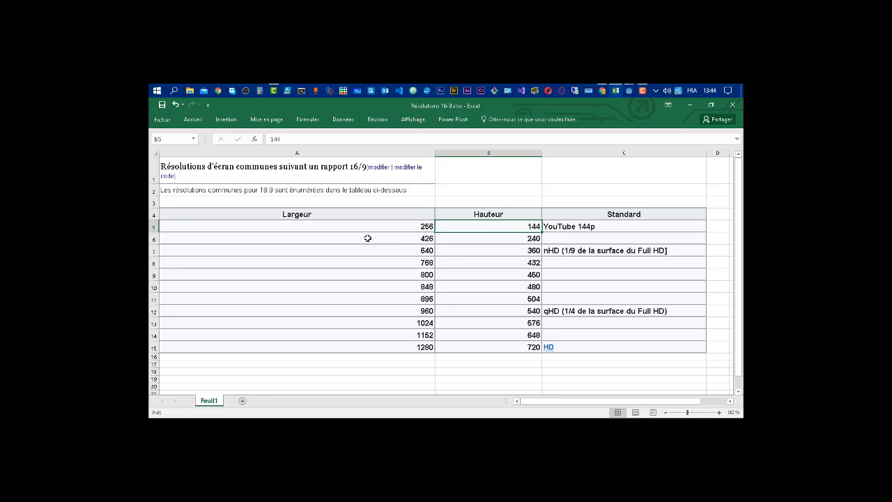
{"action": "left_click", "coordinate": [402, 229]}
{"action": "left_click", "coordinate": [497, 229]}
{"action": "left_click", "coordinate": [463, 241]}
{"action": "left_click", "coordinate": [406, 238]}
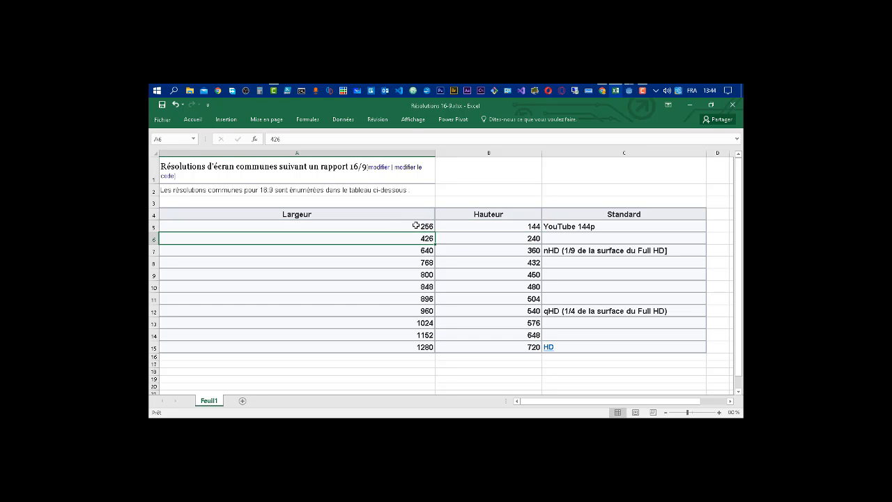
{"action": "left_click", "coordinate": [482, 230]}
Step: Minimize Excel and the game window, return to the Godot editor and stop the running project
{"action": "left_click", "coordinate": [688, 105]}
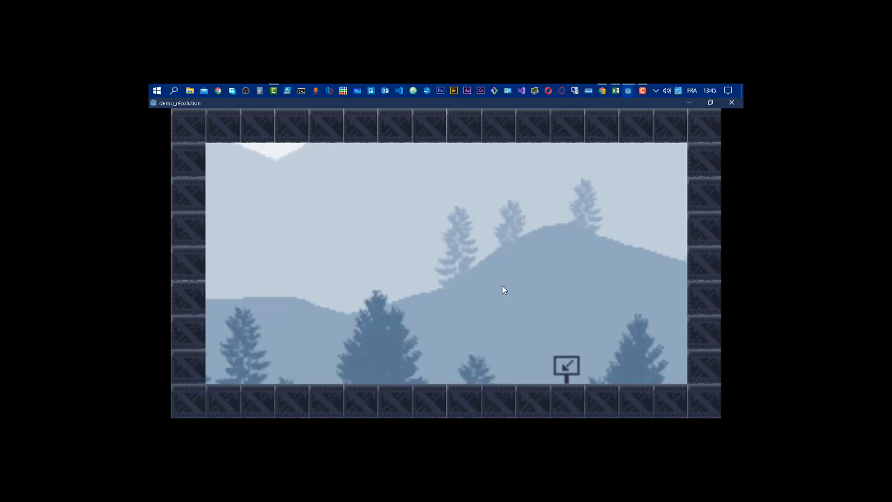
{"action": "left_click", "coordinate": [689, 103]}
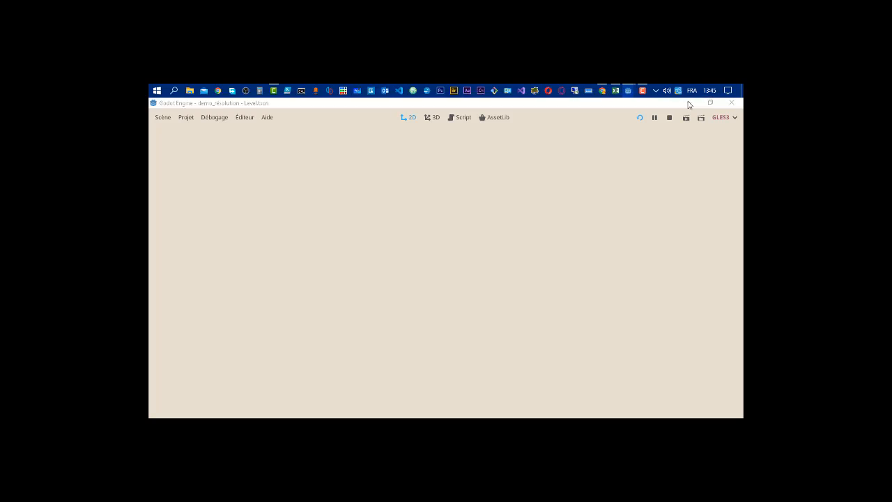
{"action": "left_click", "coordinate": [667, 119]}
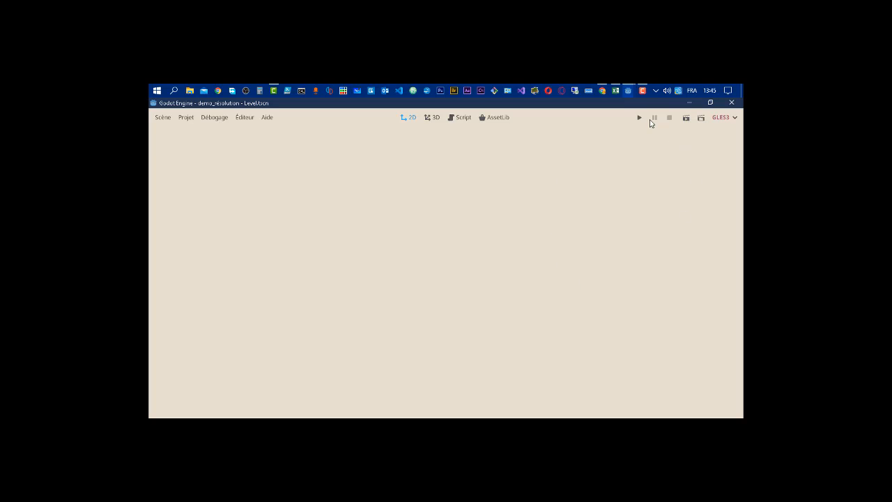
{"action": "left_click", "coordinate": [628, 92]}
{"action": "left_click", "coordinate": [667, 132]}
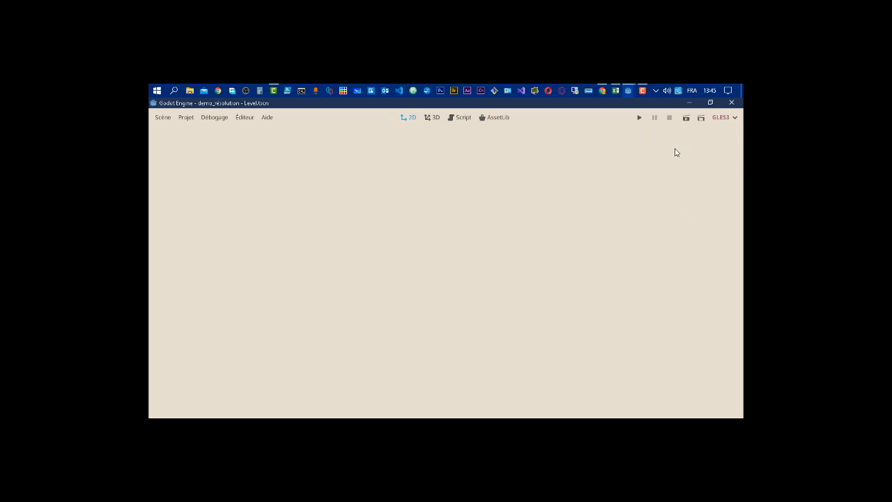